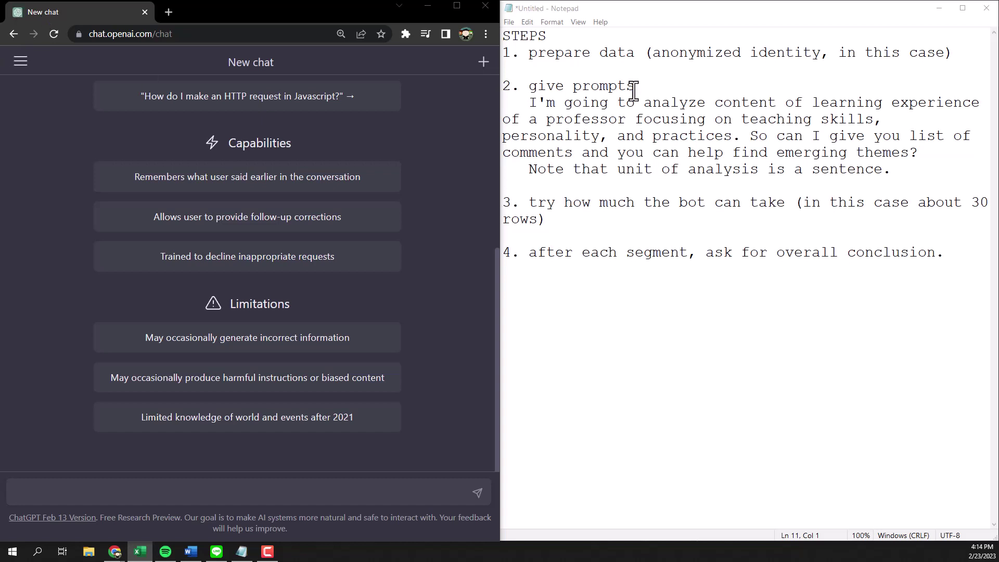
- Paste the Notepad prompt about emerging themes in professor teaching comments into the chat box
drag(524, 53, 956, 53)
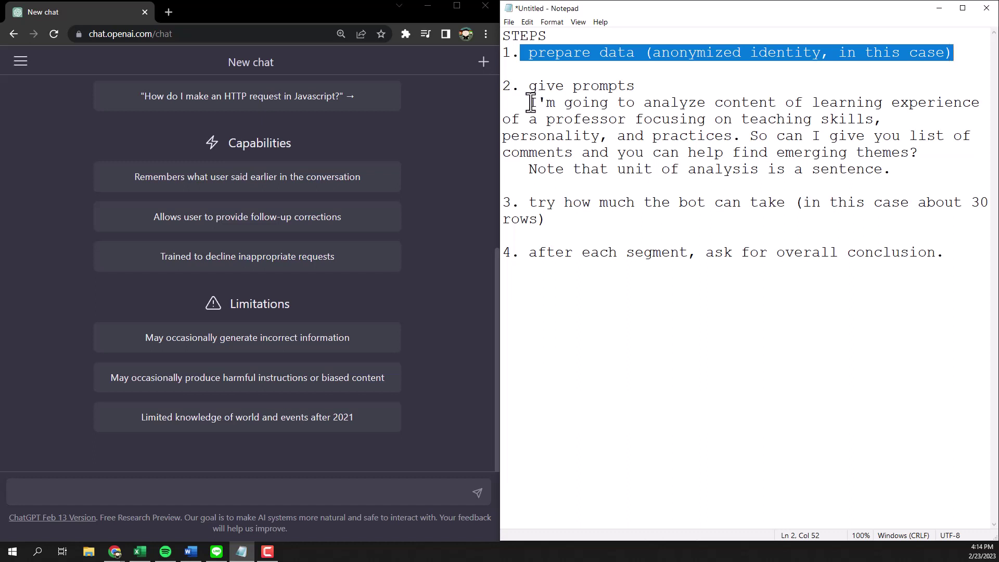
drag(529, 103, 946, 154)
key(ctrl+c)
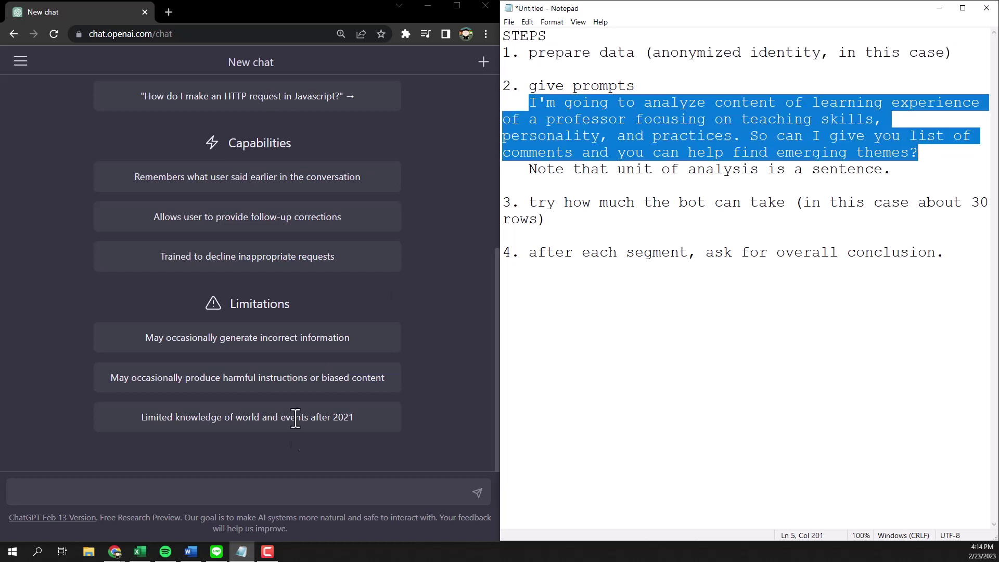
click(246, 490)
key(ctrl+v)
key(shift+Return)
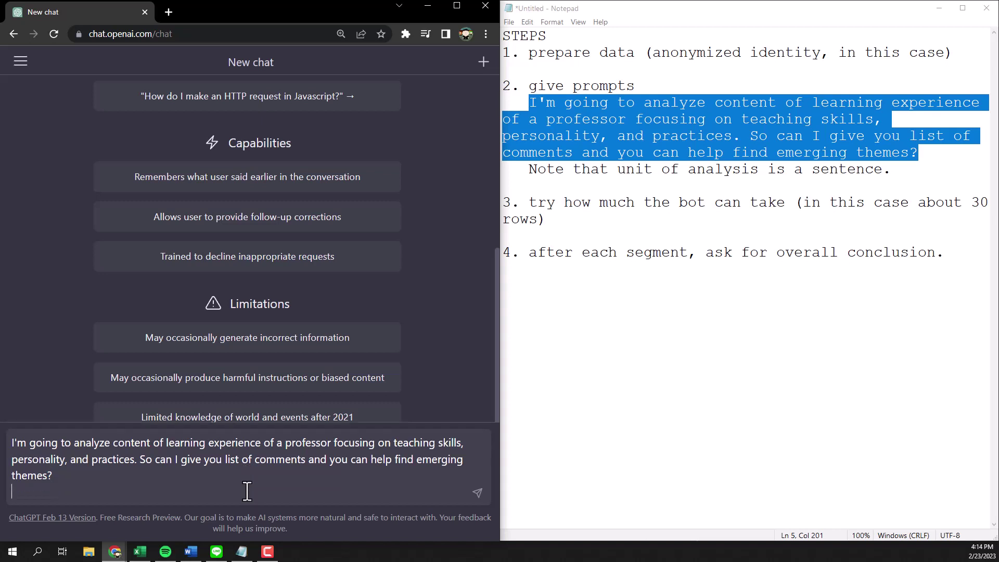
key(BackSpace)
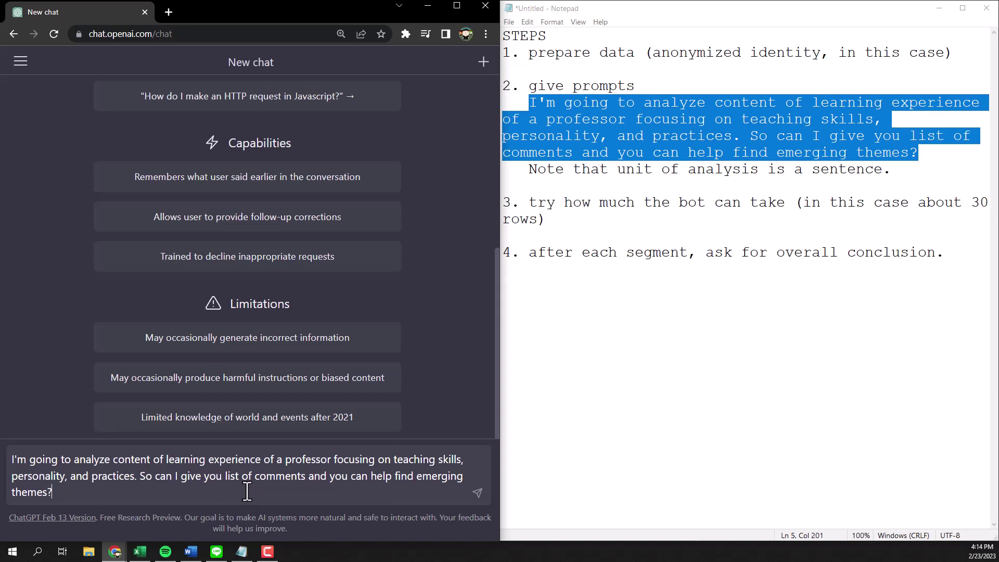
- Send the prompt, then select the unit-of-analysis note and maximize Chrome
click(478, 493)
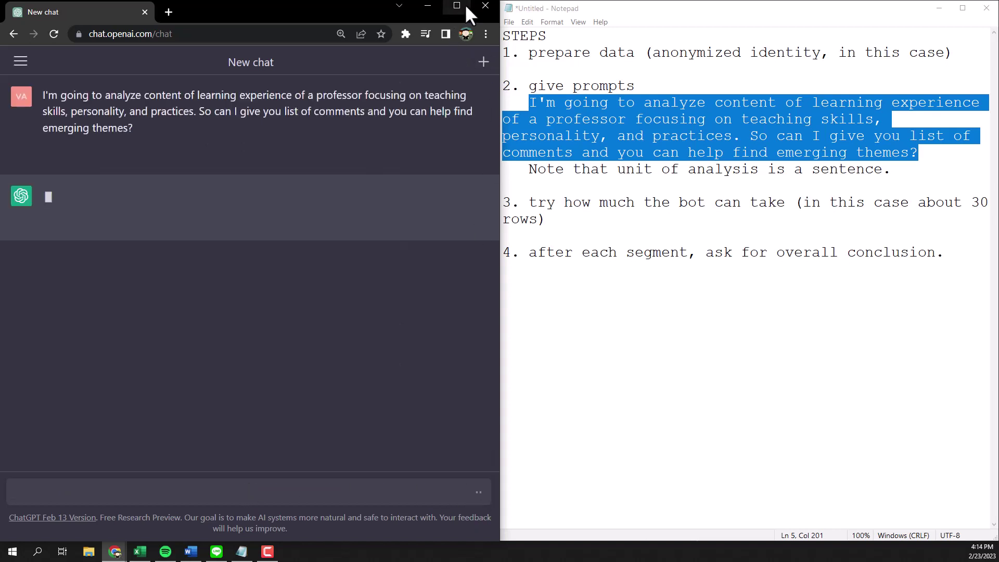
drag(530, 168, 932, 165)
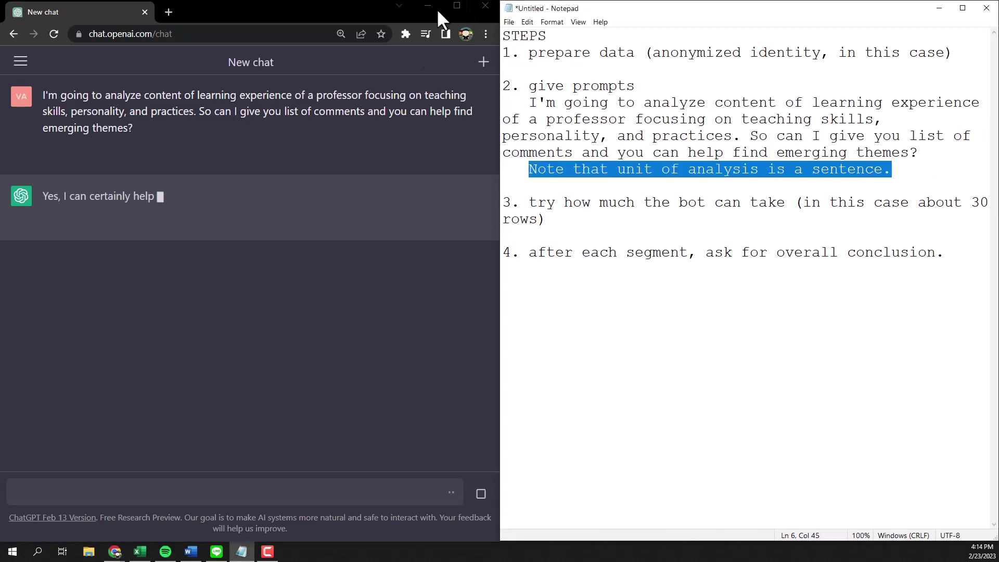
click(457, 6)
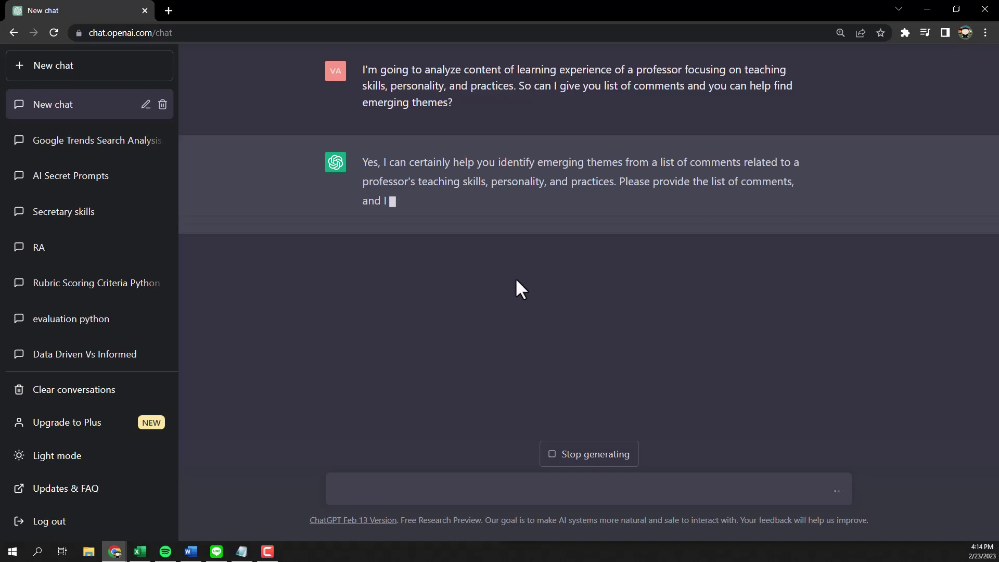
- Send 'Note that unit of analysis is a sentence.' and bring the first comments over from Excel
click(432, 491)
key(ctrl+v)
key(Return)
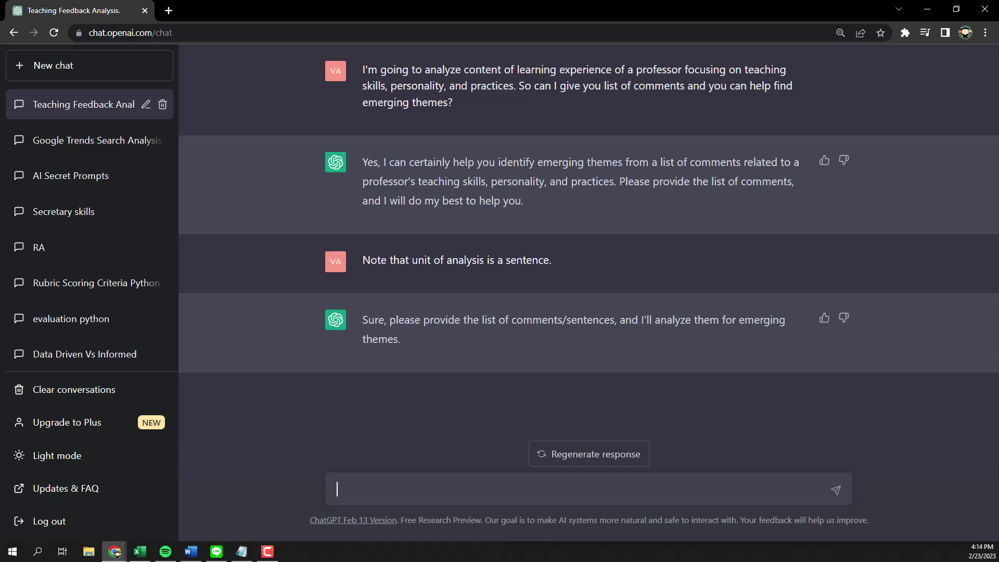
key(alt+Tab)
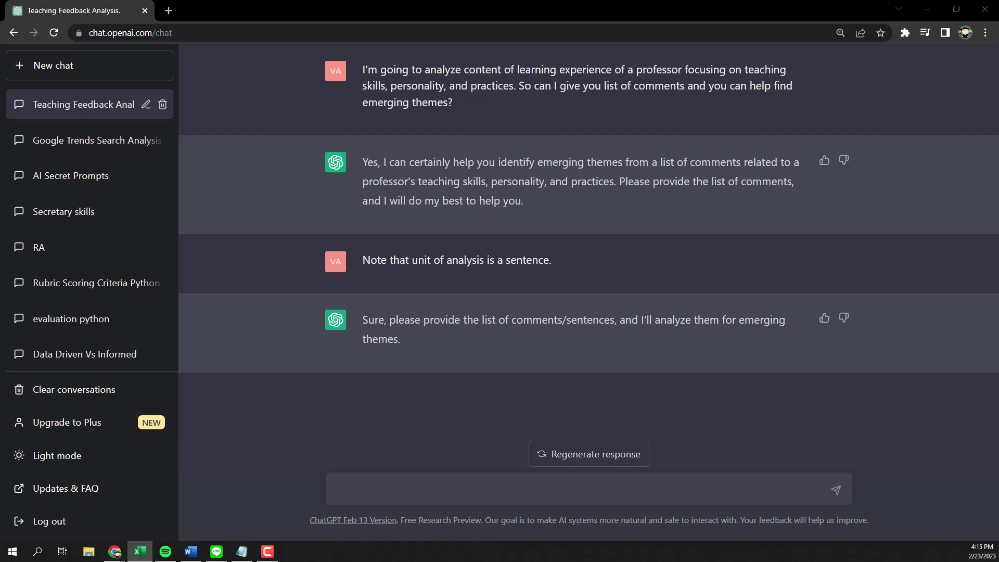
click(477, 494)
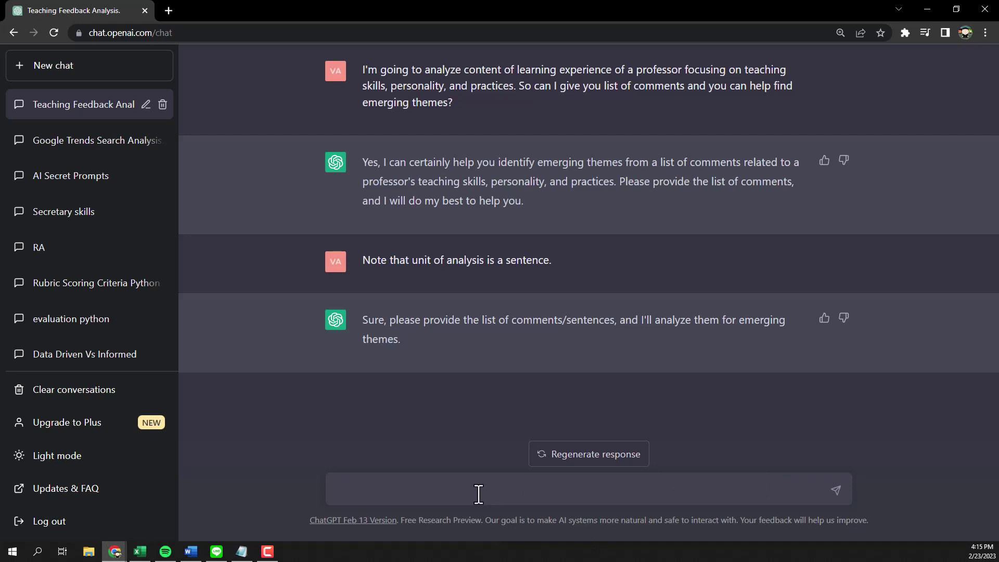
- Submit the first batch of student comments, then paste the next batch from the spreadsheet
key(ctrl+v)
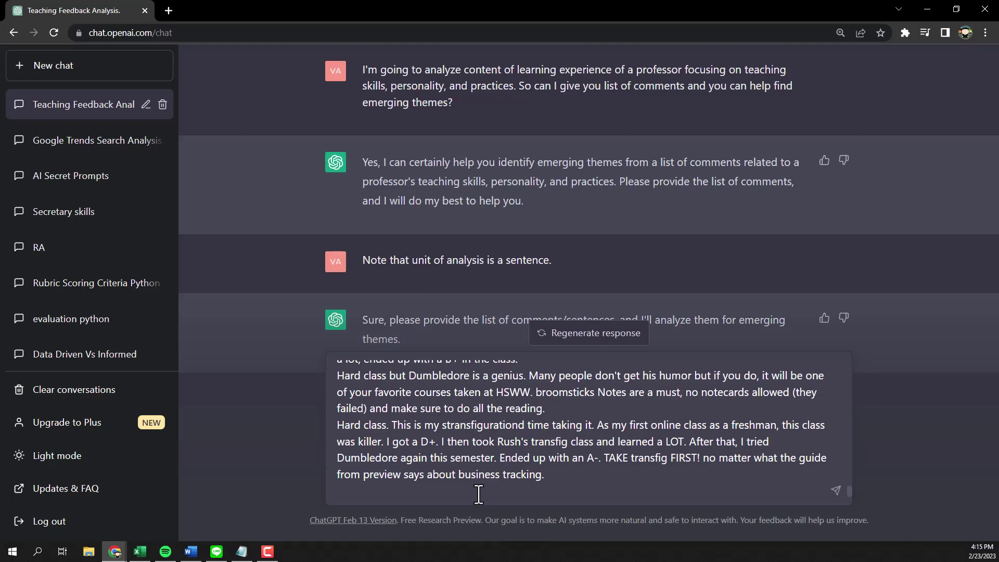
click(836, 491)
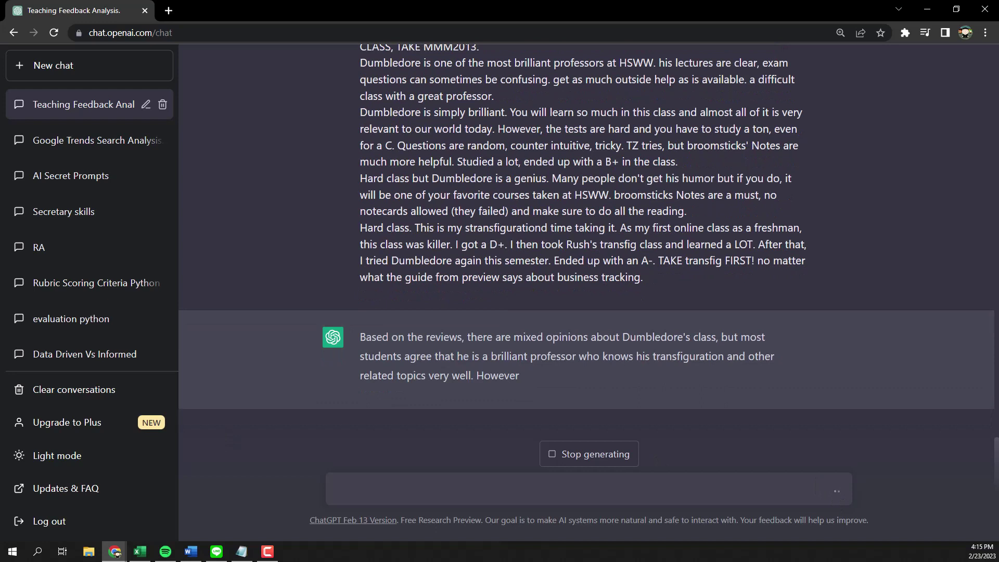
click(140, 551)
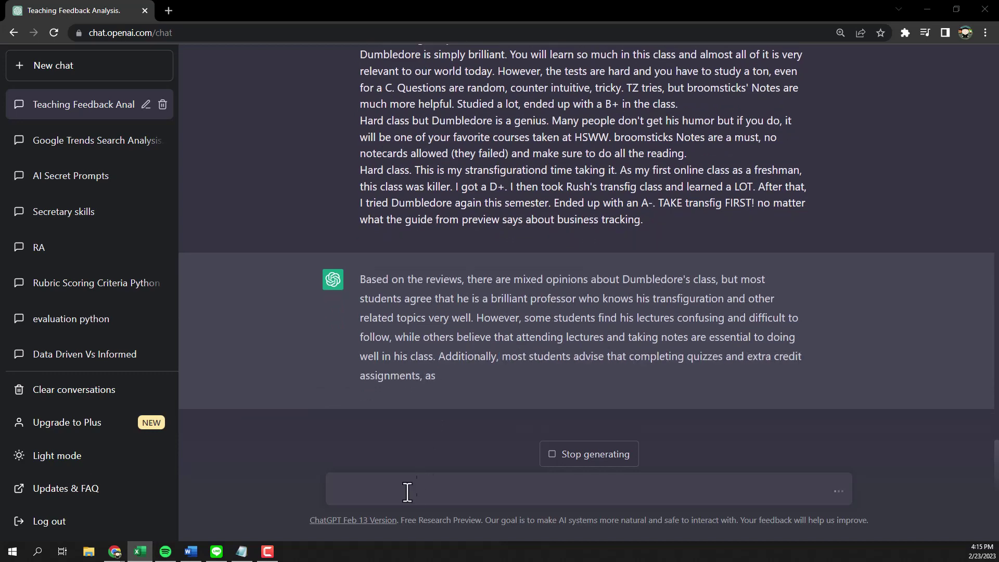
click(406, 491)
key(ctrl+v)
- Send the pasted second batch of professor reviews to ChatGPT
click(724, 466)
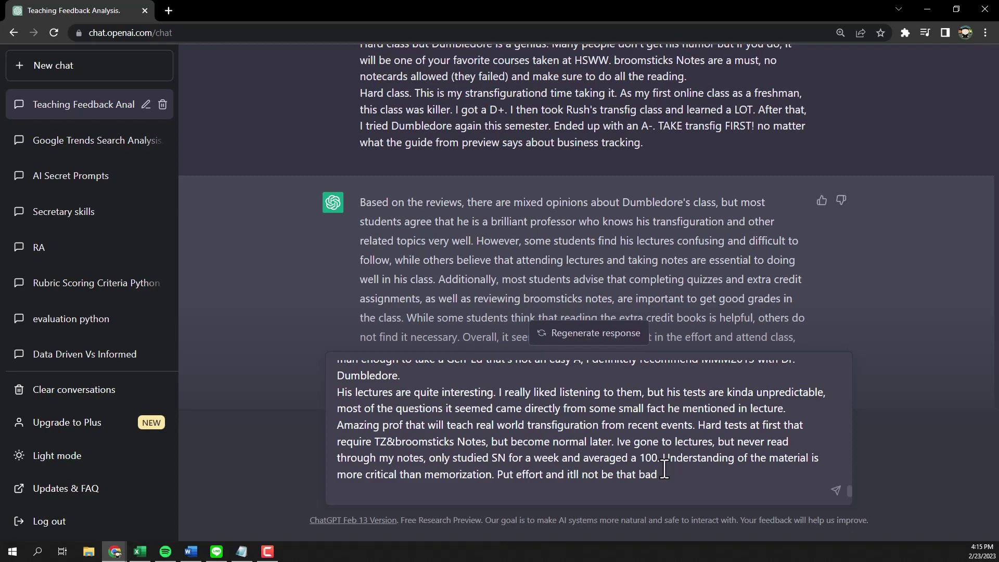
click(836, 491)
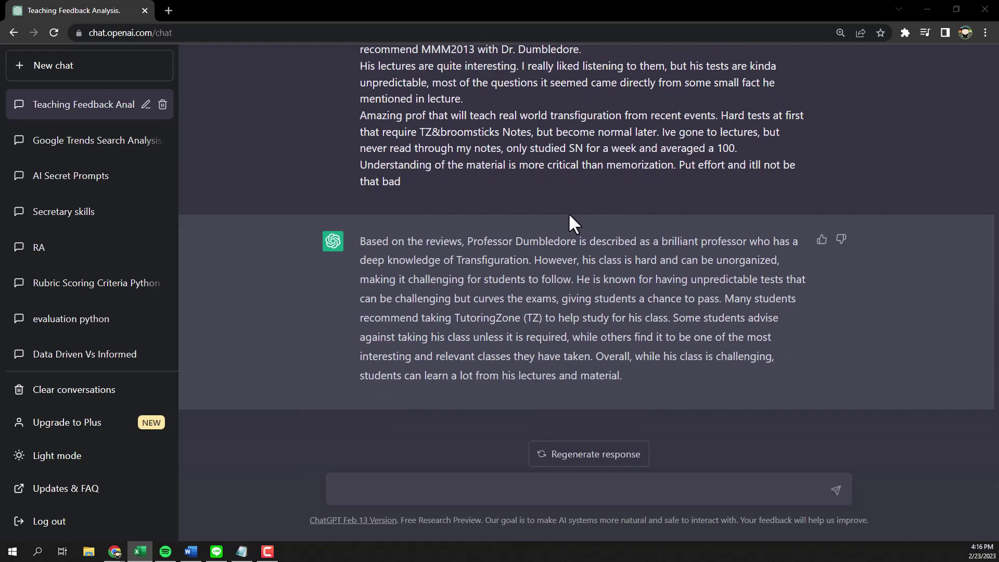
- Paste and send the third batch of professor reviews
click(437, 493)
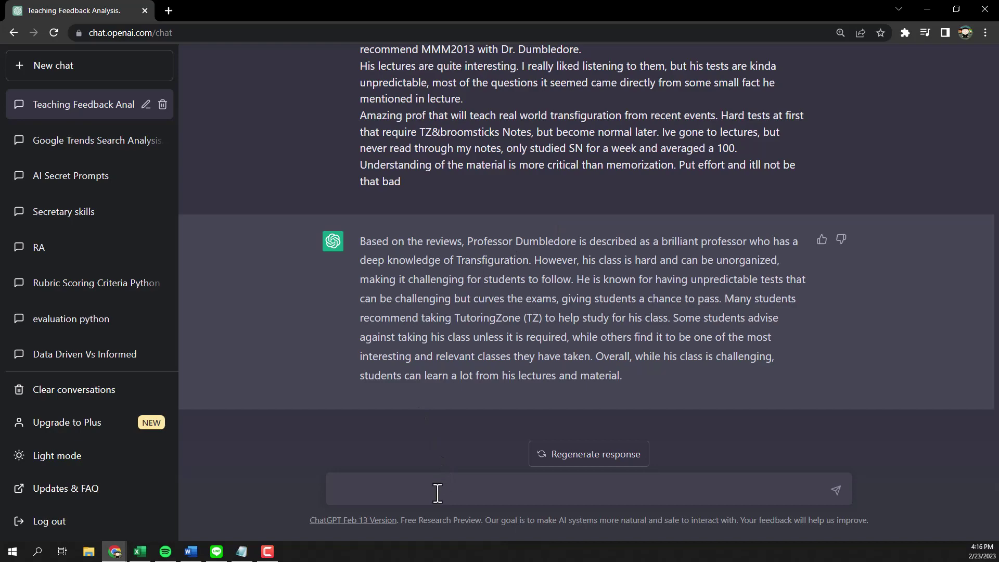
key(ctrl+v)
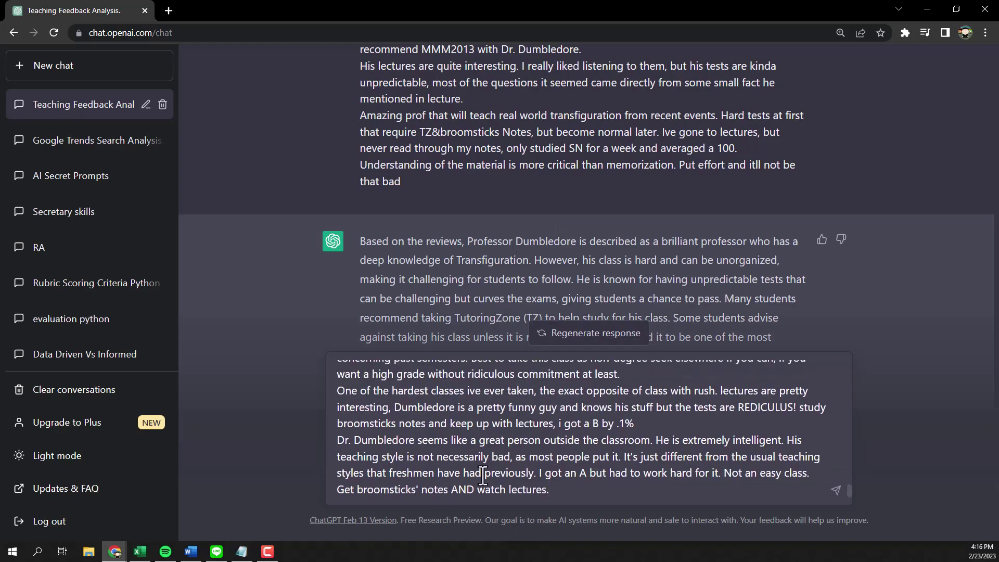
click(835, 495)
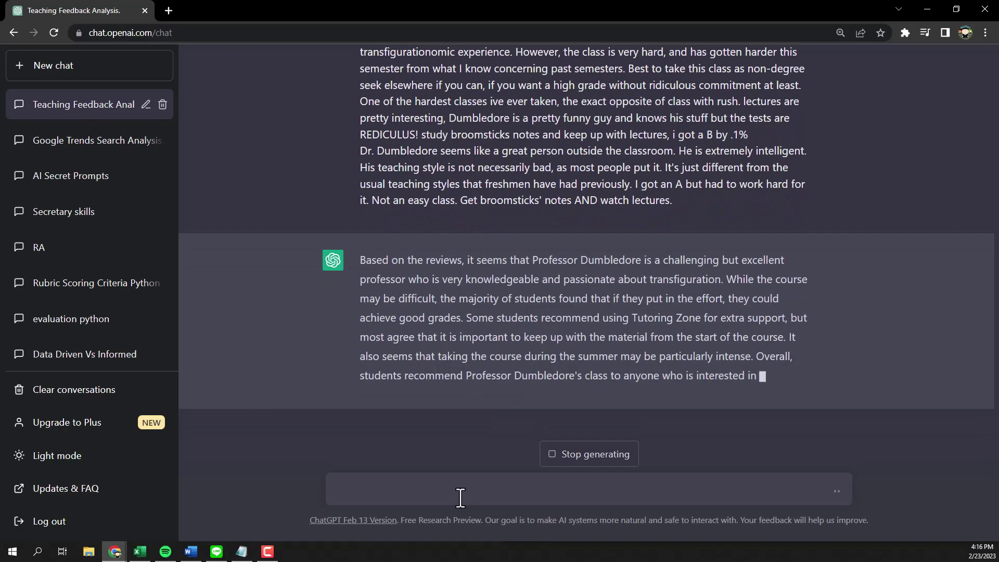
- Paste and send the fourth batch of reviews, then return to the message box
key(ctrl+v)
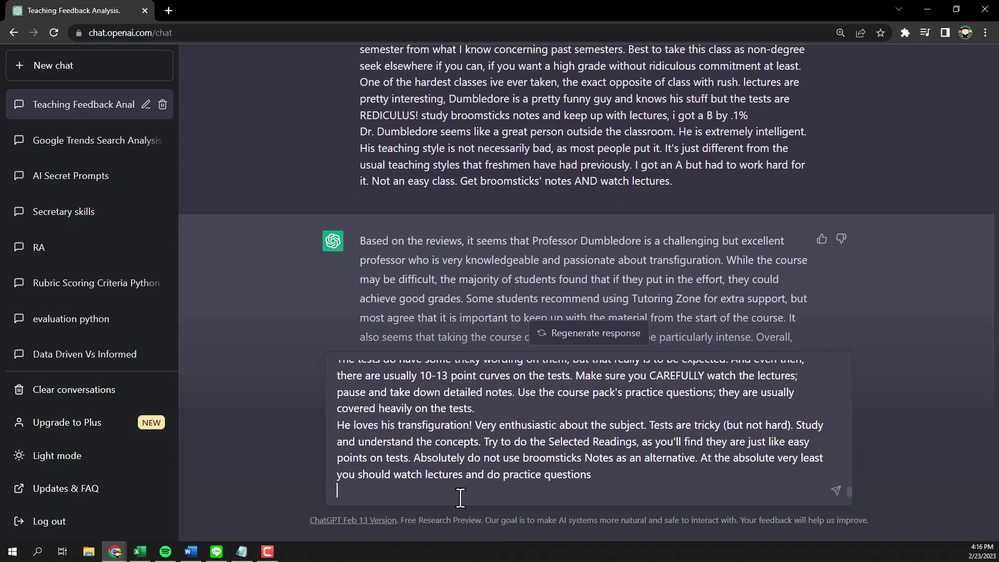
click(838, 498)
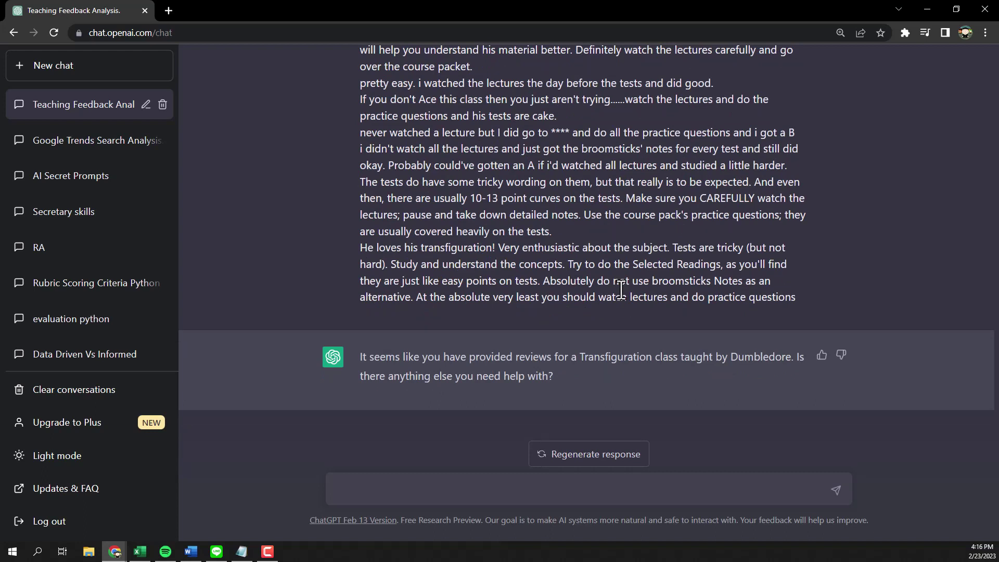
click(485, 490)
- Ask 'So what's the overall feedback say, can you find overaching theme?' and review the answer
text(So what's the overall)
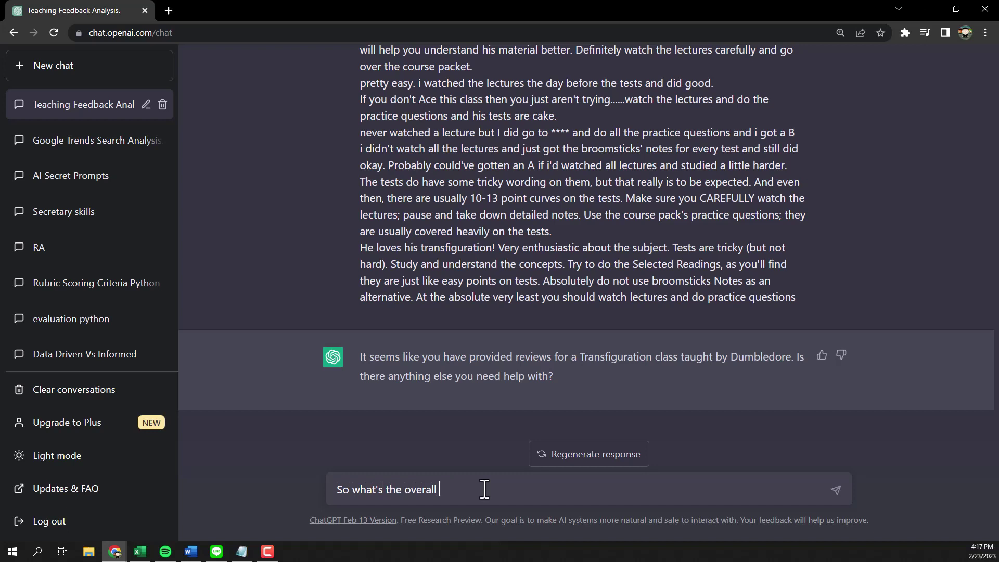
text( feedback say, can you find ov)
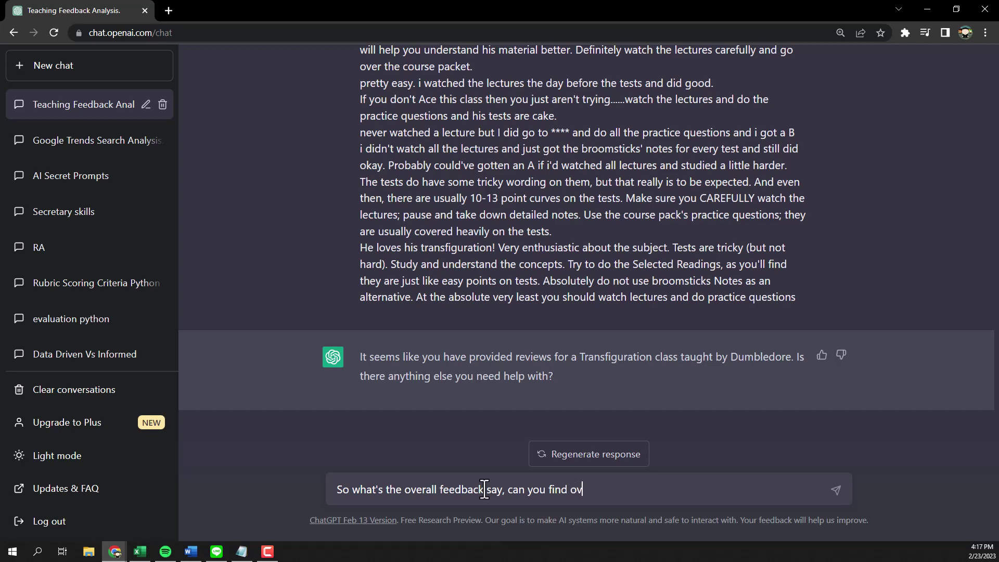
text(eraching theme?)
key(Return)
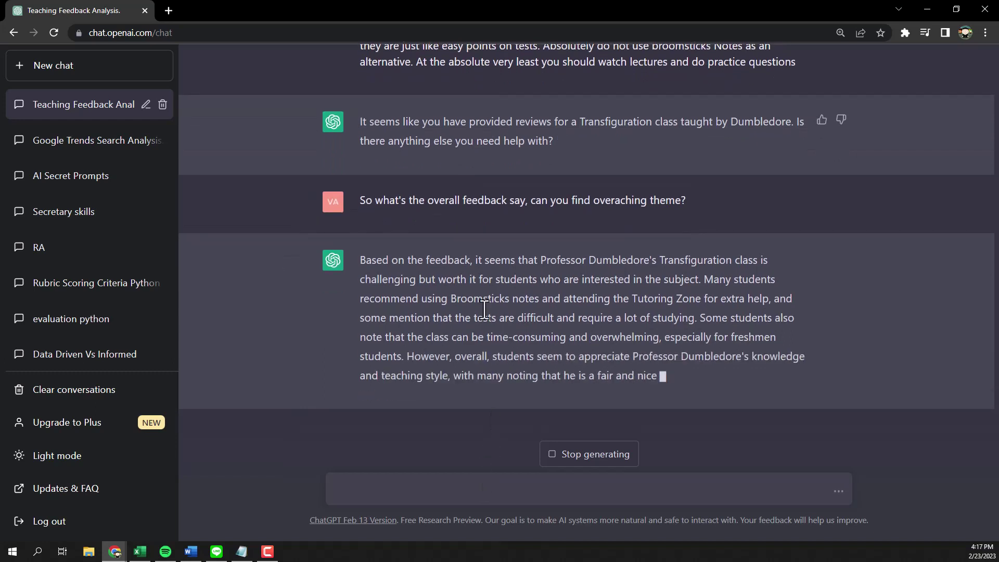
drag(484, 309, 452, 262)
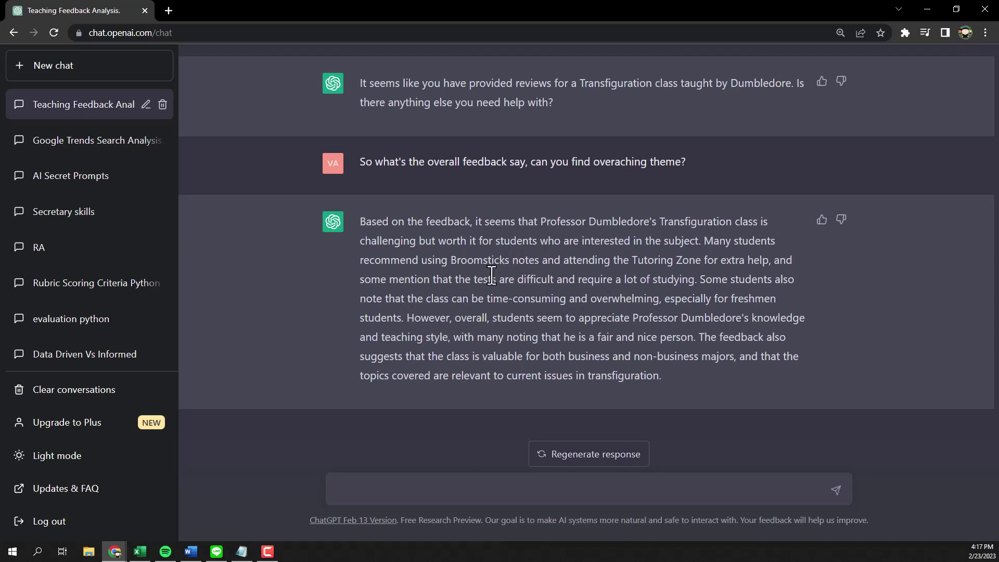
- Ask ChatGPT to analyze the frequency of each theme as keywords
click(448, 491)
text(Can you analyze frequency of each)
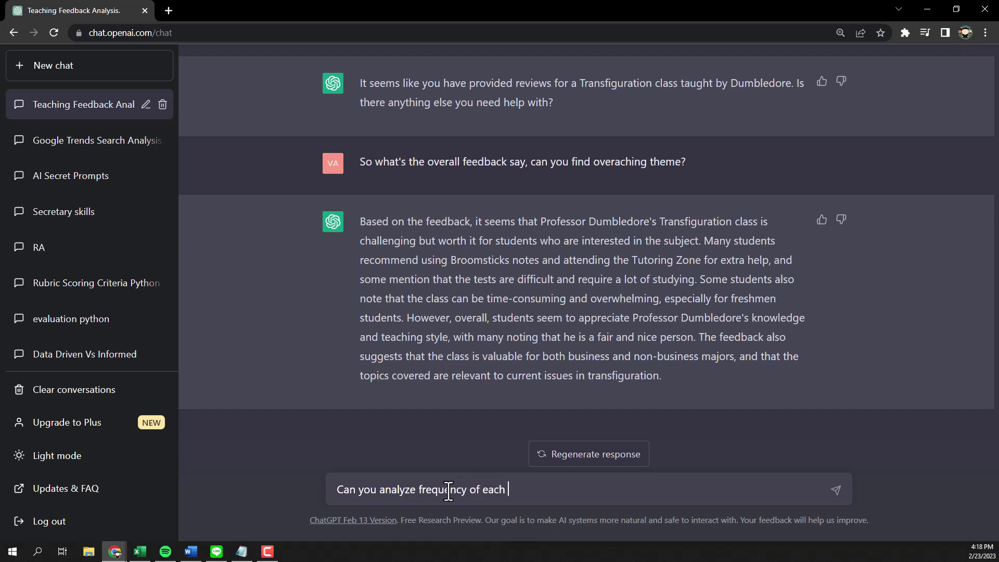
text( theemes (i.e, keywo)
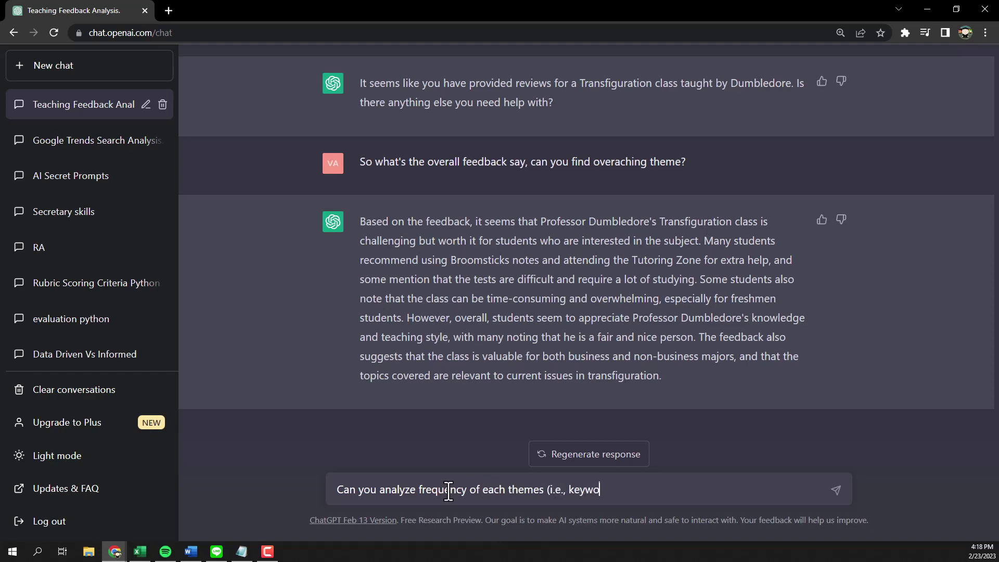
text(rds)?)
key(Return)
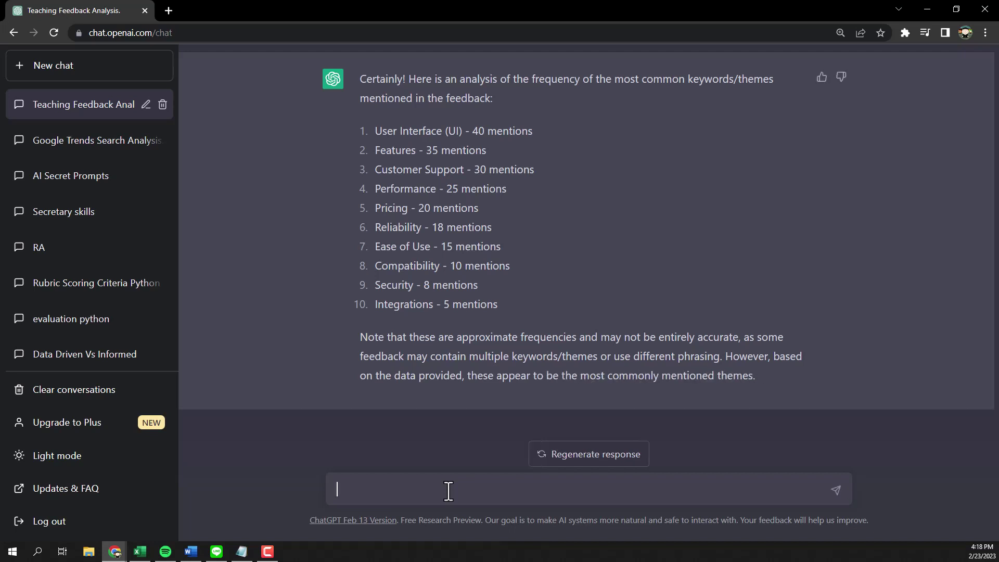
- Clarify that you mean the themes of the teaching comments and send it
scroll(567, 227, up, 3)
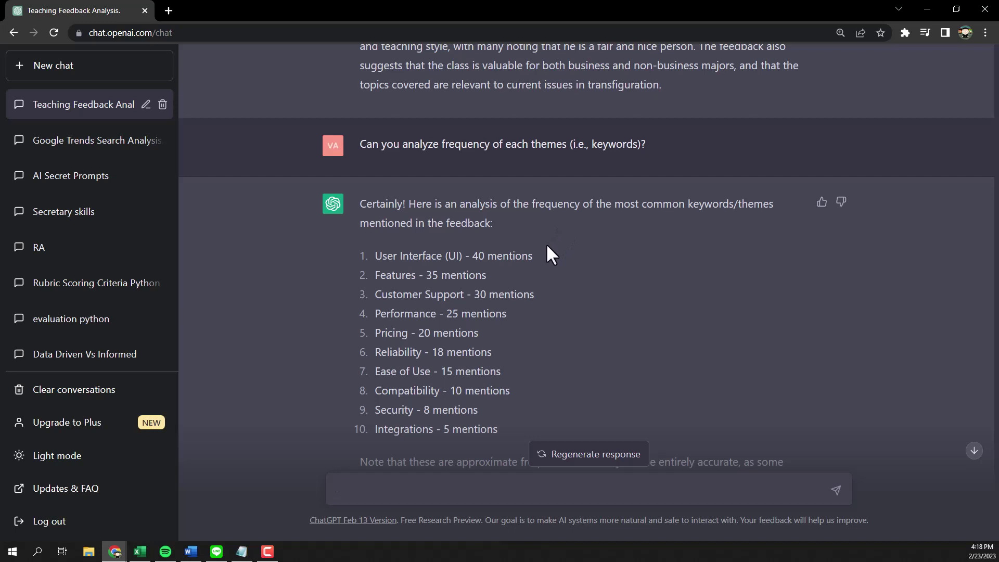
scroll(546, 242, down, 3)
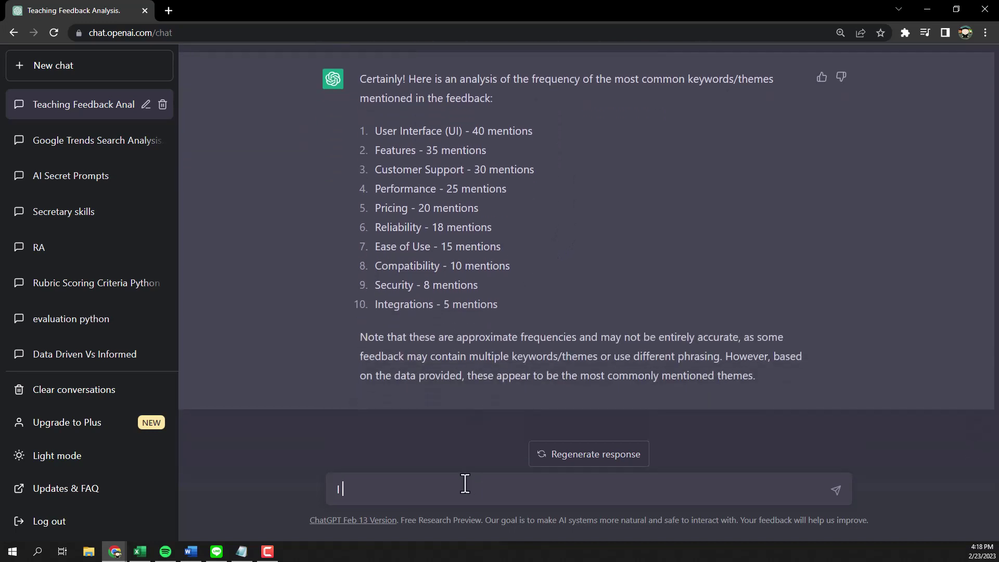
text(mean the theemes of th tehht)
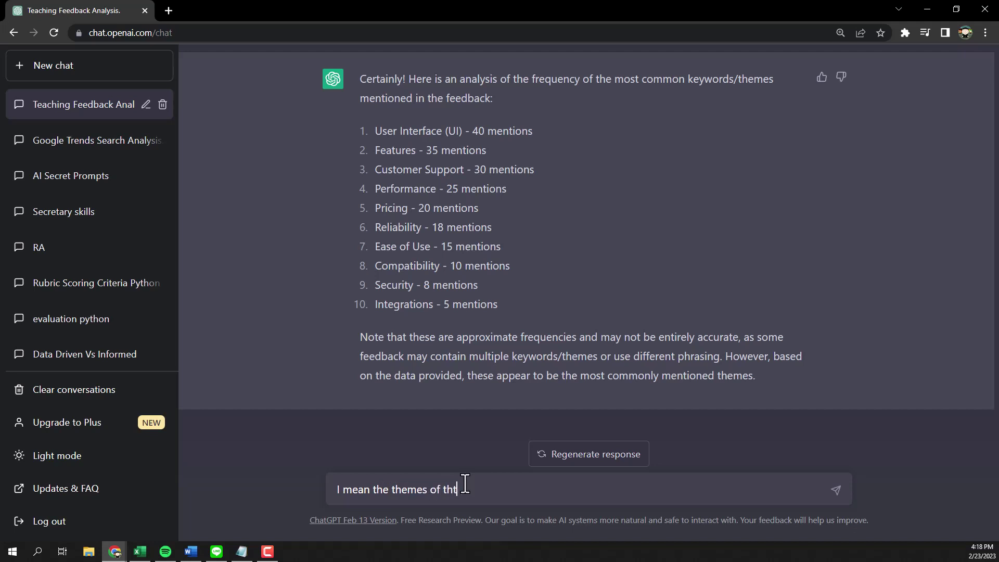
text( teaching feed)
key(BackSpace)
text(comments?)
key(Return)
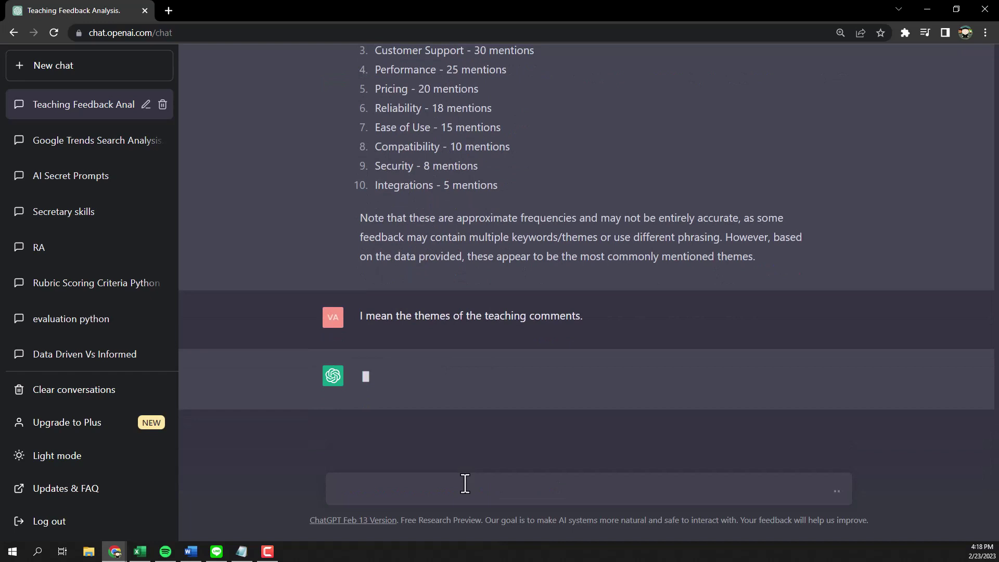